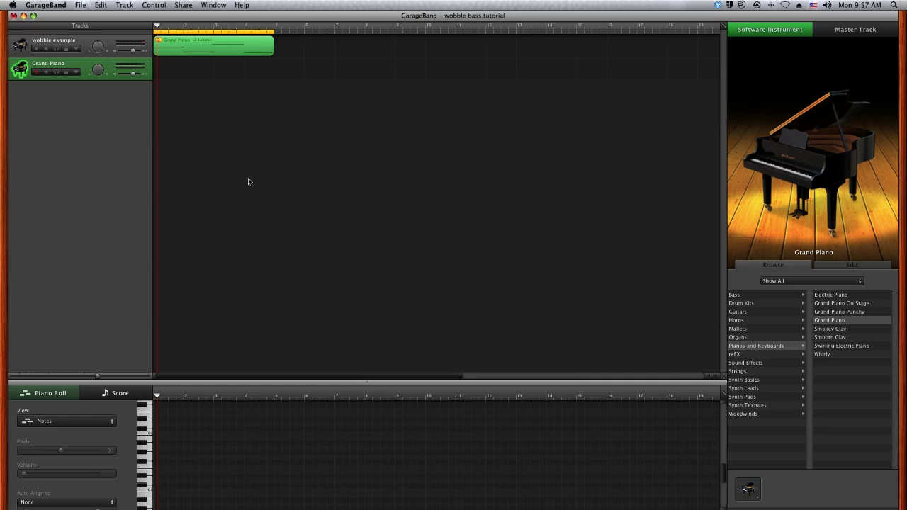
- Start playback of the 'wobble bass tutorial' project to hear the Grand Piano part
key("space")
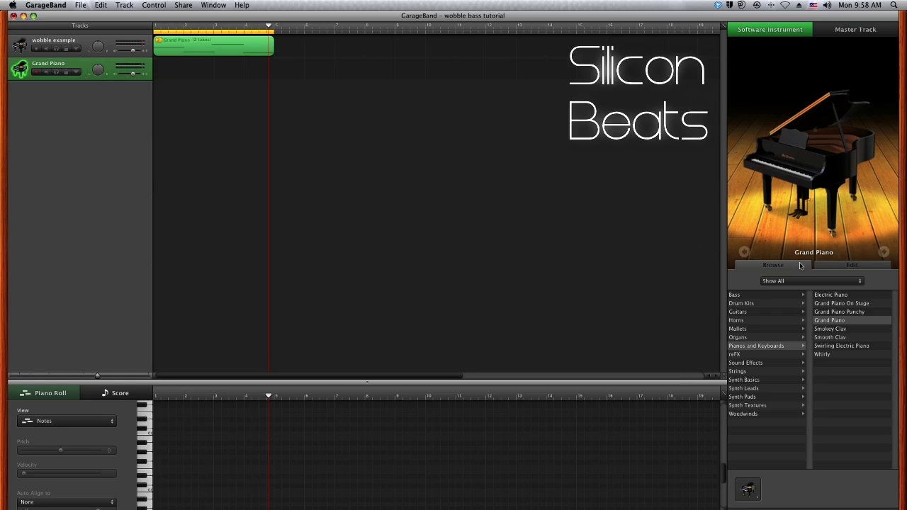
- Replace the track's Piano sound generator with Analog Mono in the Edit settings
left_click(842, 265)
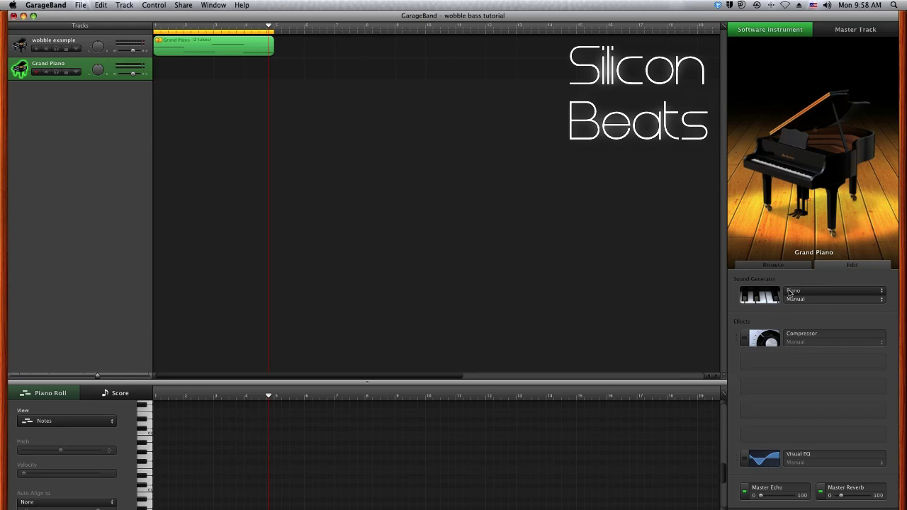
left_click(814, 293)
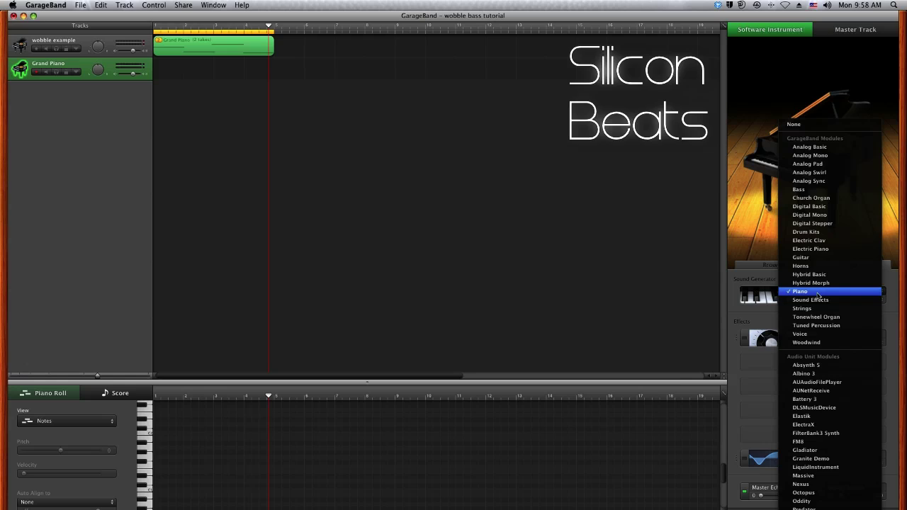
left_click(803, 156)
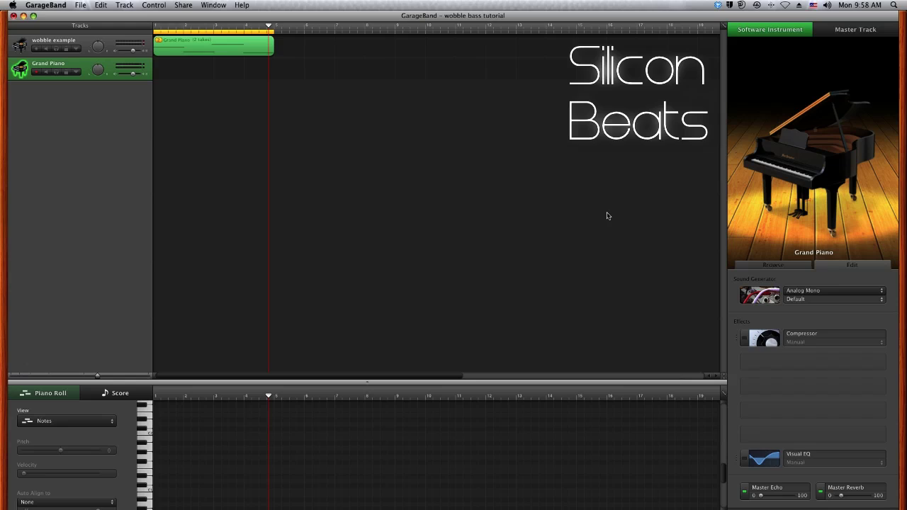
- Switch on the Compressor and add an Automatic Filter effect in an empty slot
left_click(744, 338)
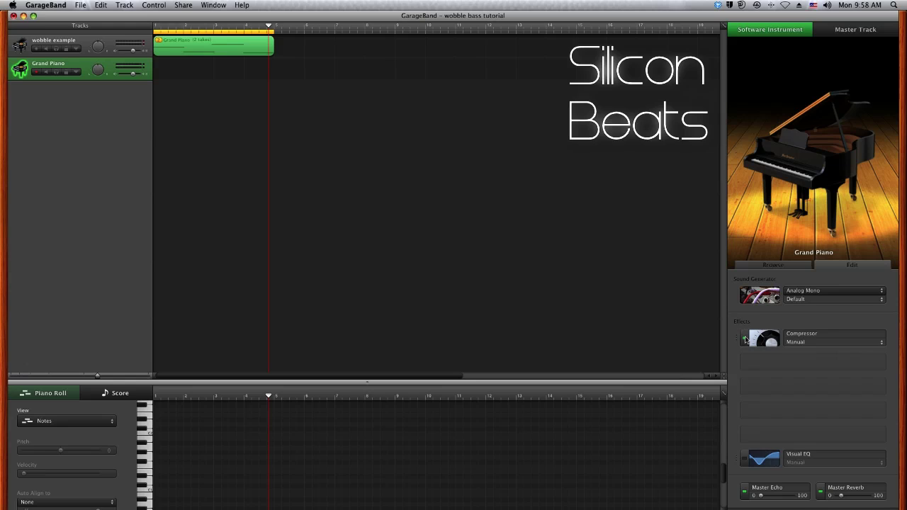
left_click(803, 364)
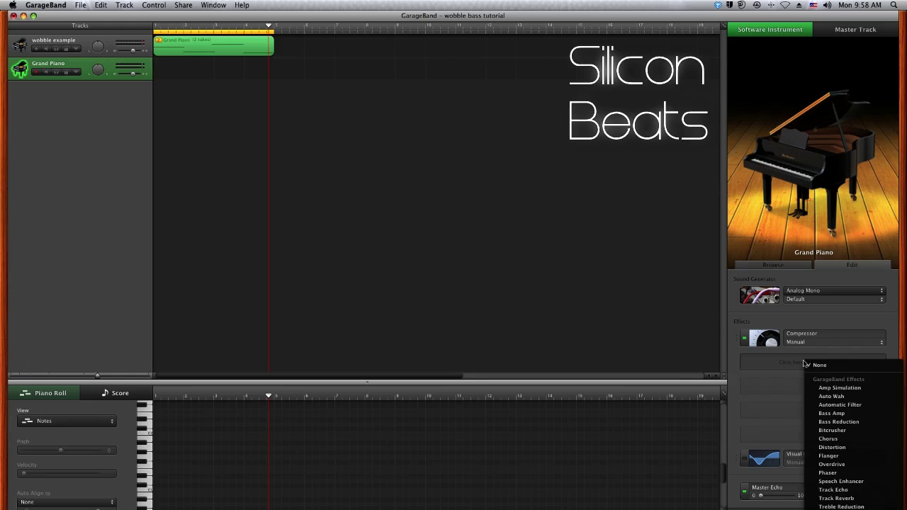
left_click(859, 405)
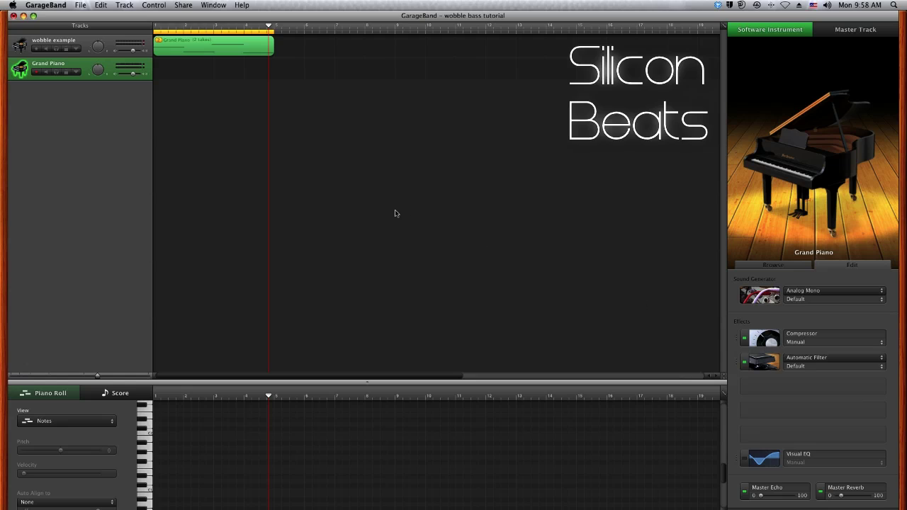
left_click(763, 362)
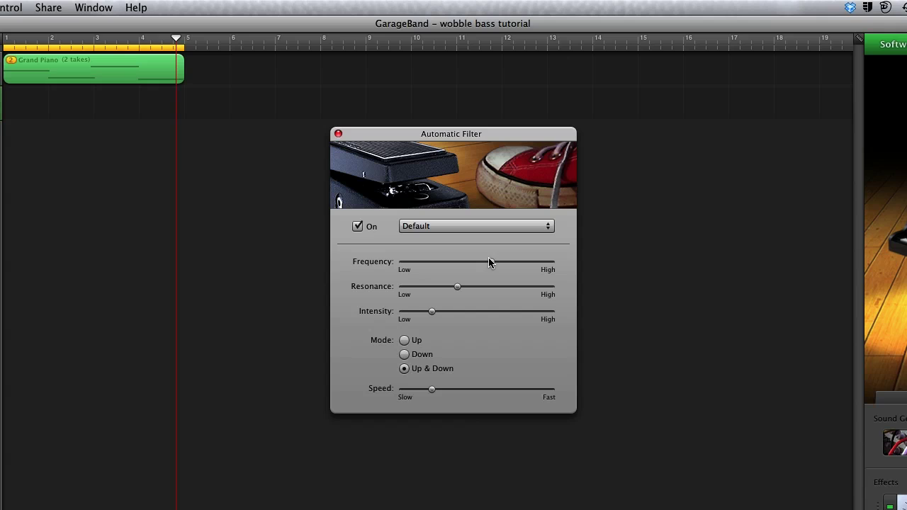
- Raise the Automatic Filter Frequency to 70% and turn Intensity up considerably
left_click_drag(489, 262, 516, 264)
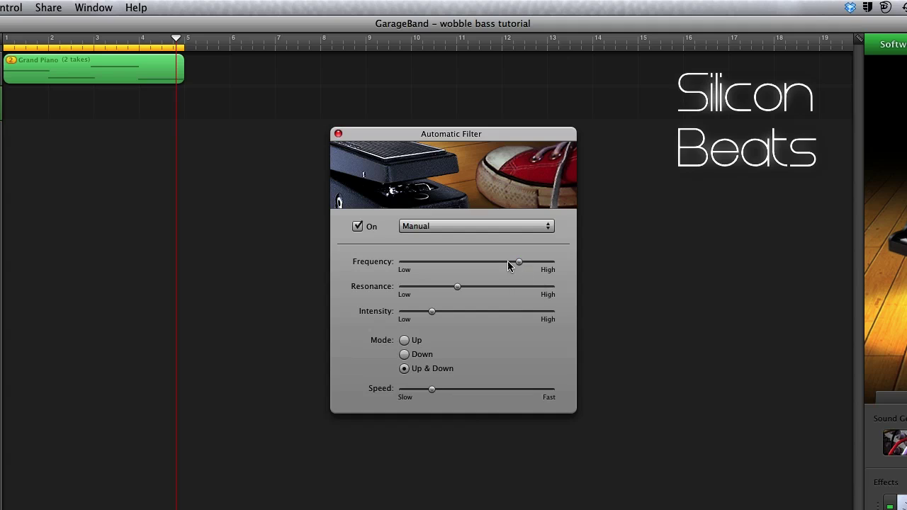
left_click(462, 287)
left_click(434, 311)
left_click_drag(435, 312, 506, 313)
- Speed the filter sweep up to 2 bars and set the mode to Down
mouse_move(431, 392)
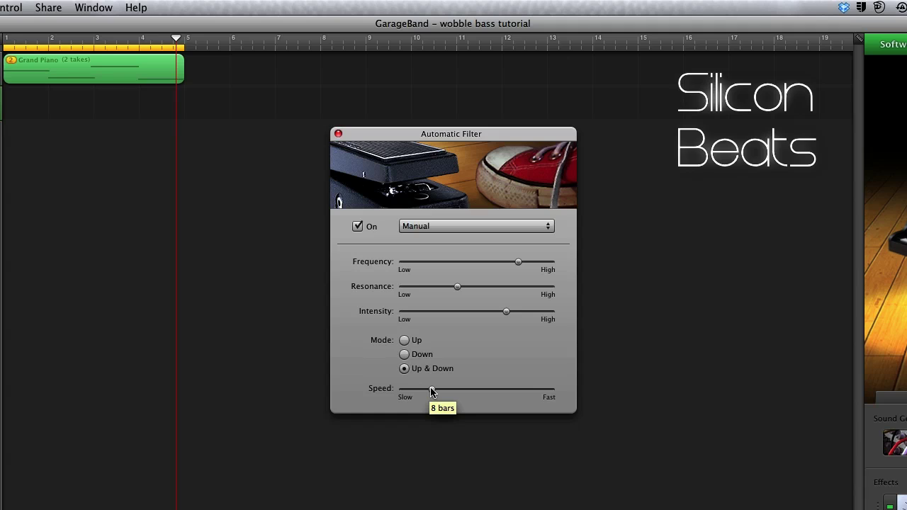
left_click_drag(431, 391, 508, 394)
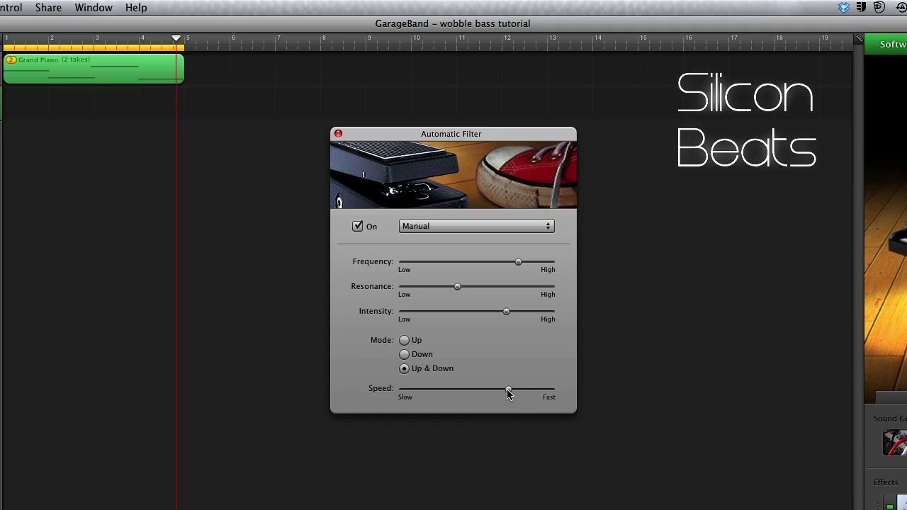
left_click(405, 355)
- Set filter Resonance to about 43% and Intensity to 57%, with Up & Down mode
left_click(403, 341)
mouse_move(457, 286)
left_mouse_down()
mouse_move(492, 287)
mouse_move(453, 287)
left_mouse_up()
mouse_move(505, 313)
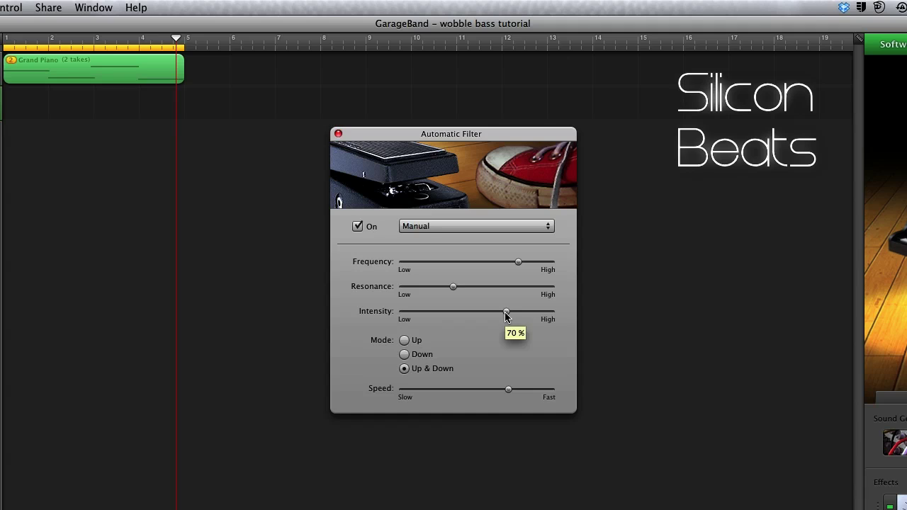
left_click_drag(506, 313, 486, 321)
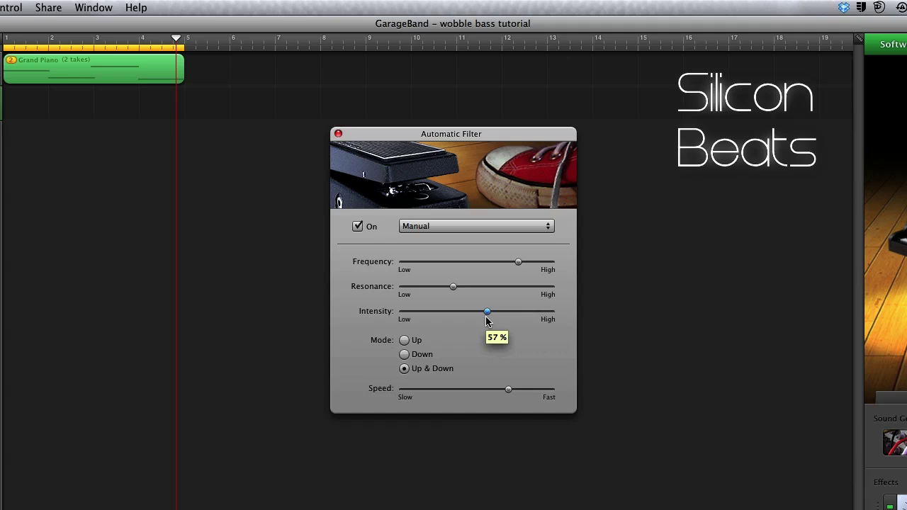
left_click_drag(487, 321, 487, 322)
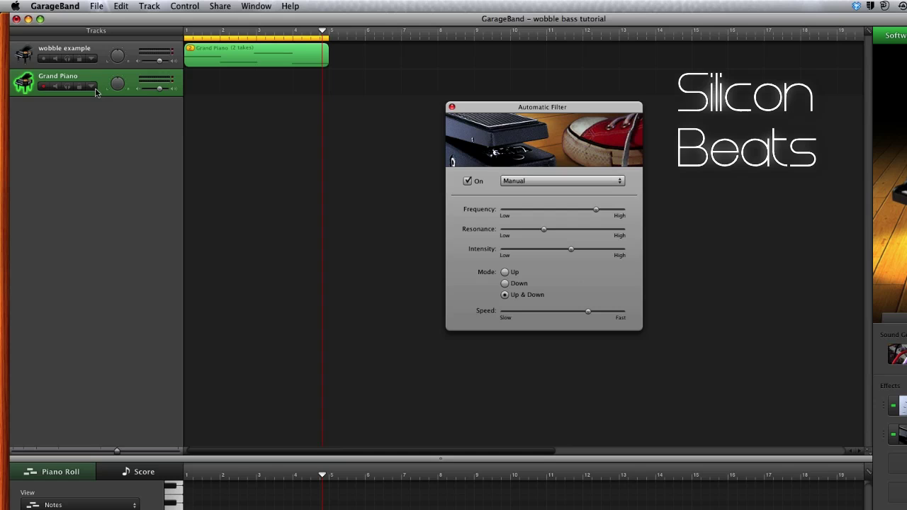
- Add an Automatic Filter Speed automation lane to the Grand Piano track via Add Automation
left_click(92, 87)
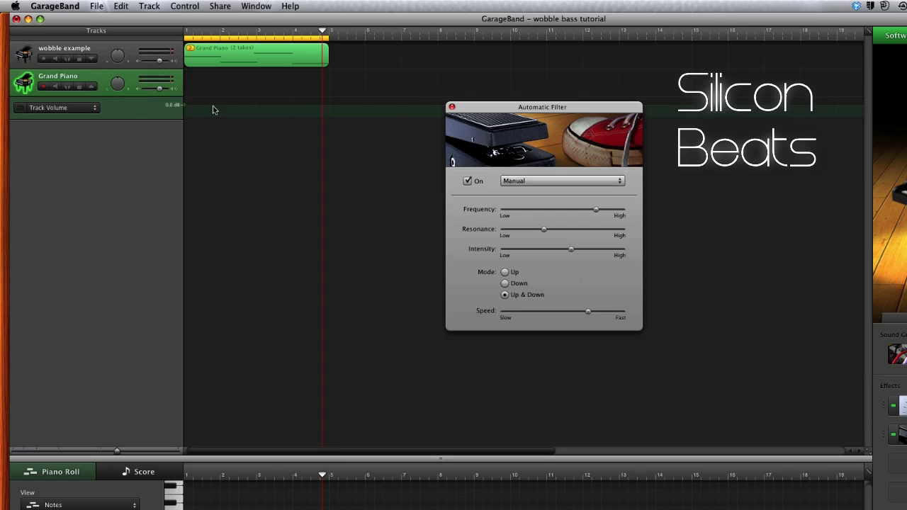
left_click(48, 110)
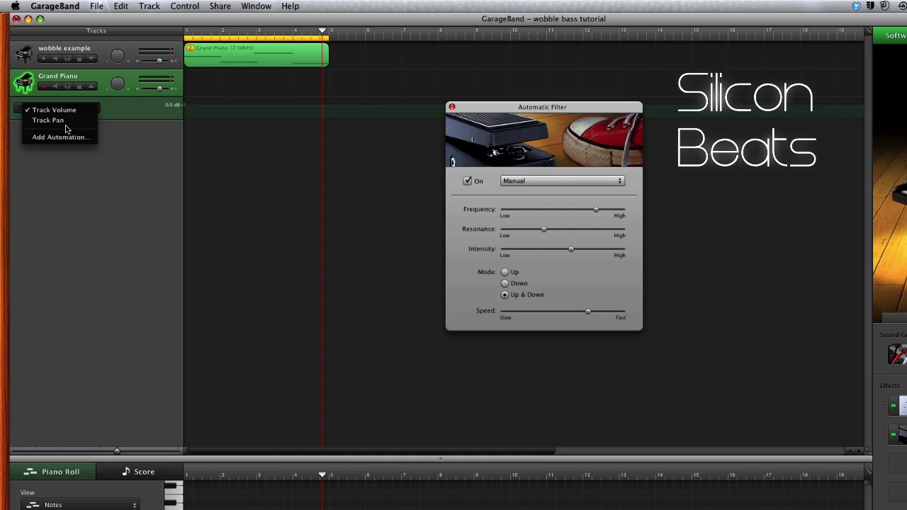
left_click(71, 137)
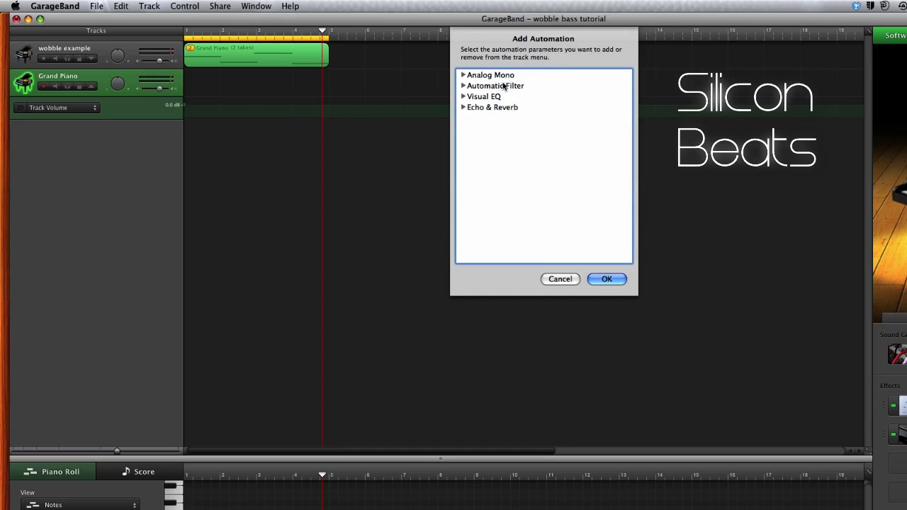
left_click(464, 85)
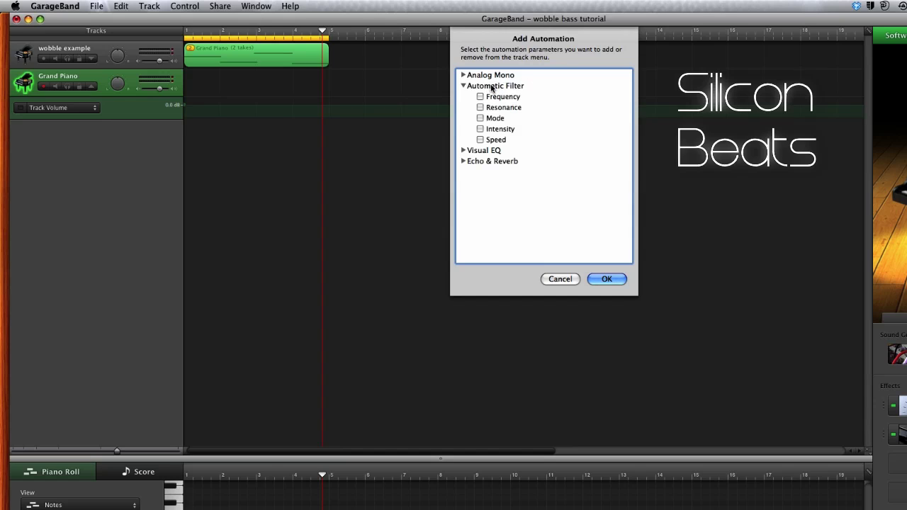
left_click(481, 140)
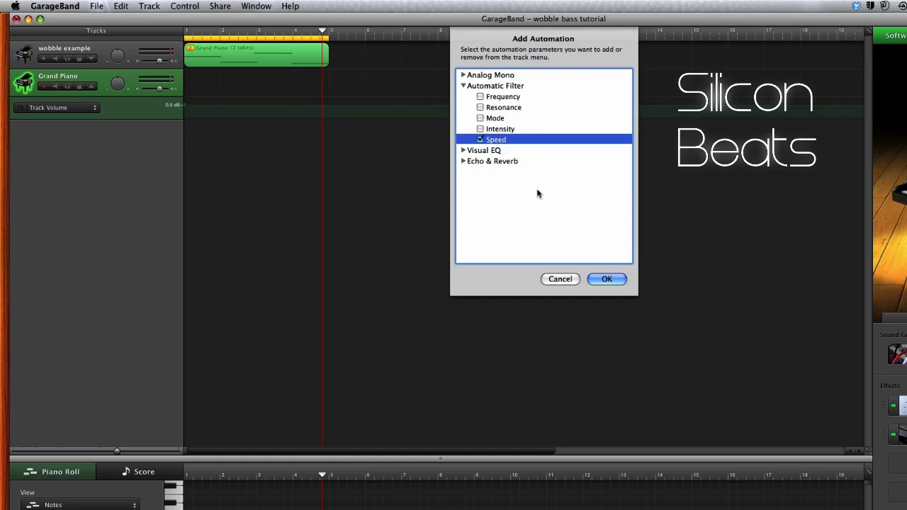
left_click(604, 279)
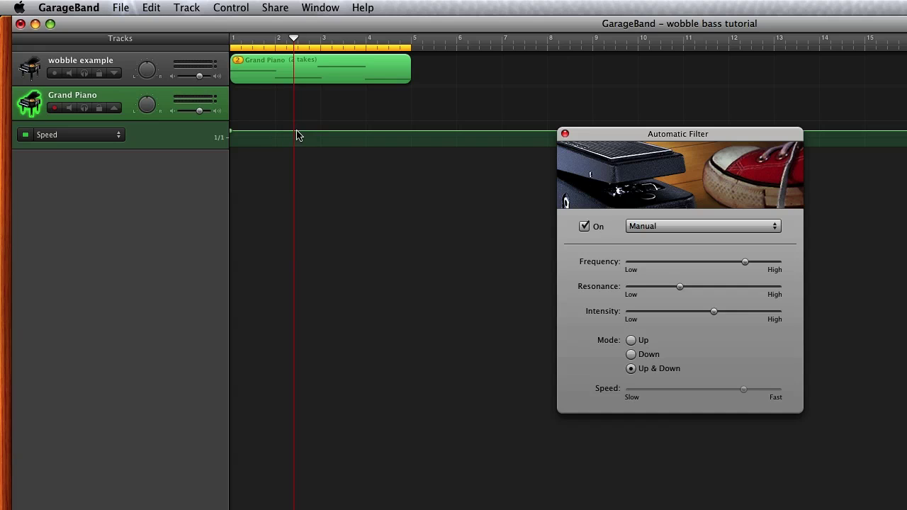
- Draw Speed automation points over bars 1–4, one lowered to 1/4, then select the wobble example track
left_click(233, 136)
left_click(274, 132)
left_click(297, 132)
left_click_drag(300, 130, 298, 133)
left_click_drag(367, 130, 390, 136)
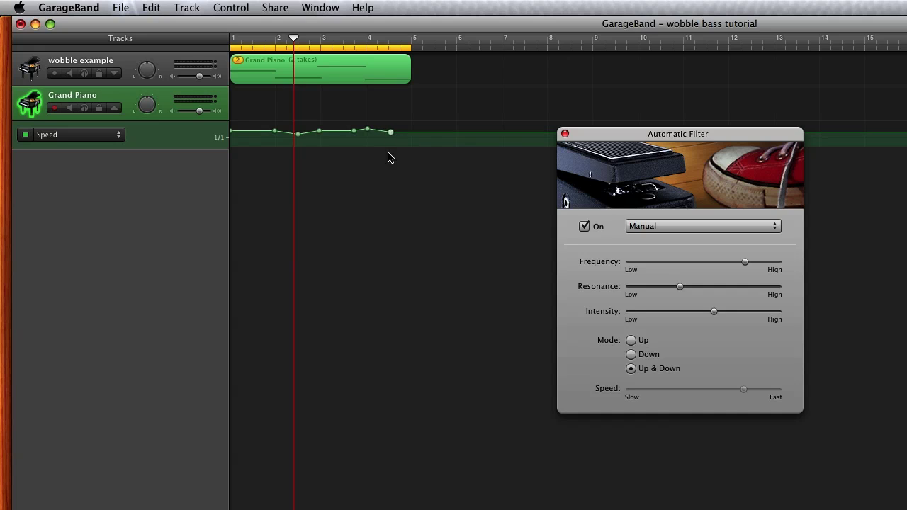
left_click(299, 83)
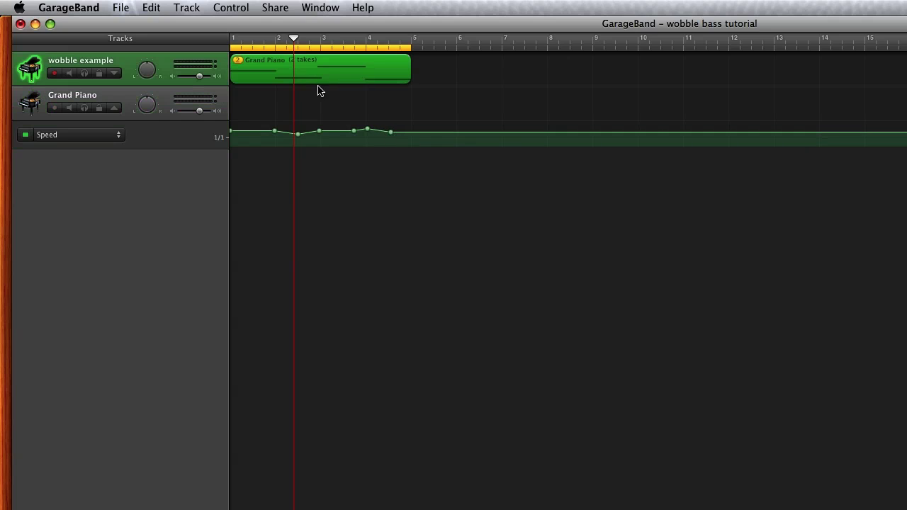
- Undo to put the Grand Piano region back on its track and play from the start
key("super+z")
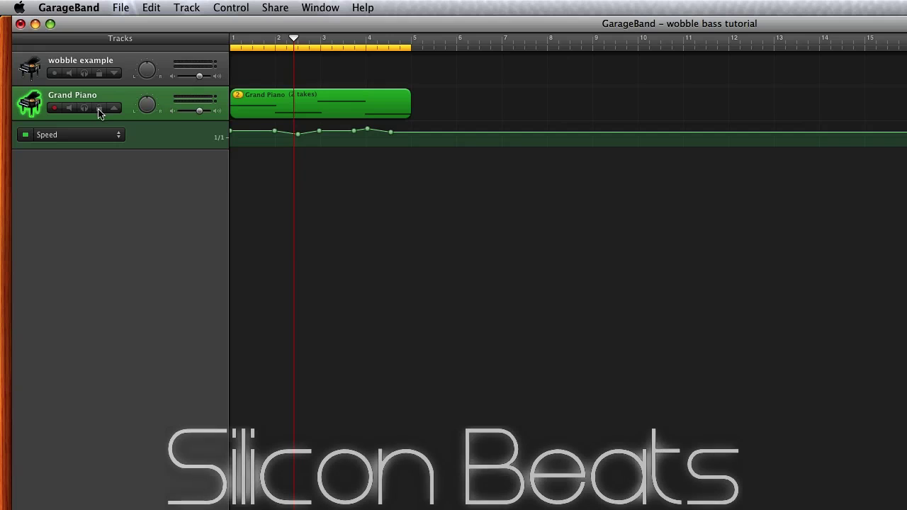
key("Return")
key("space")
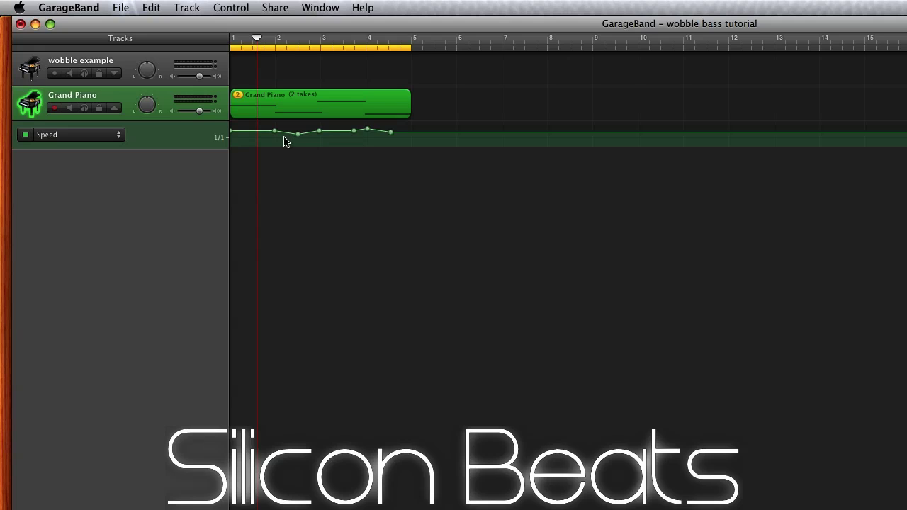
left_click(105, 136)
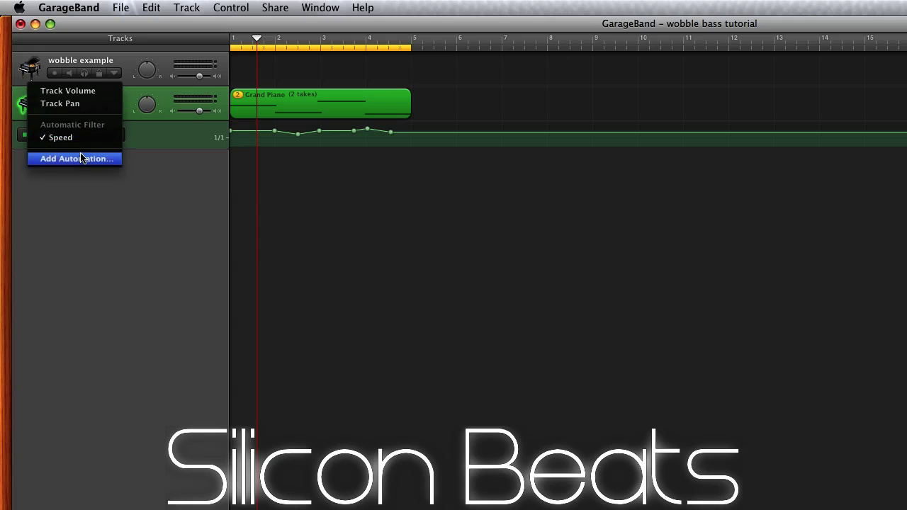
left_click(82, 160)
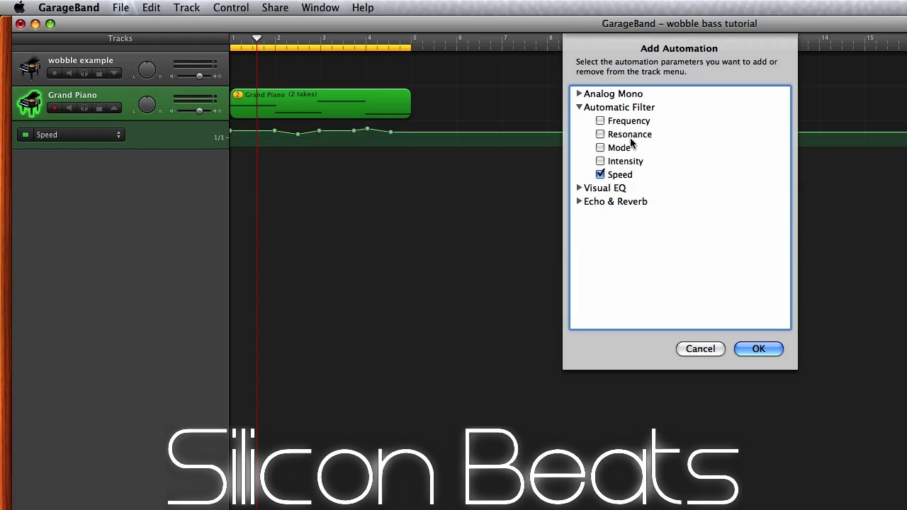
left_click(758, 349)
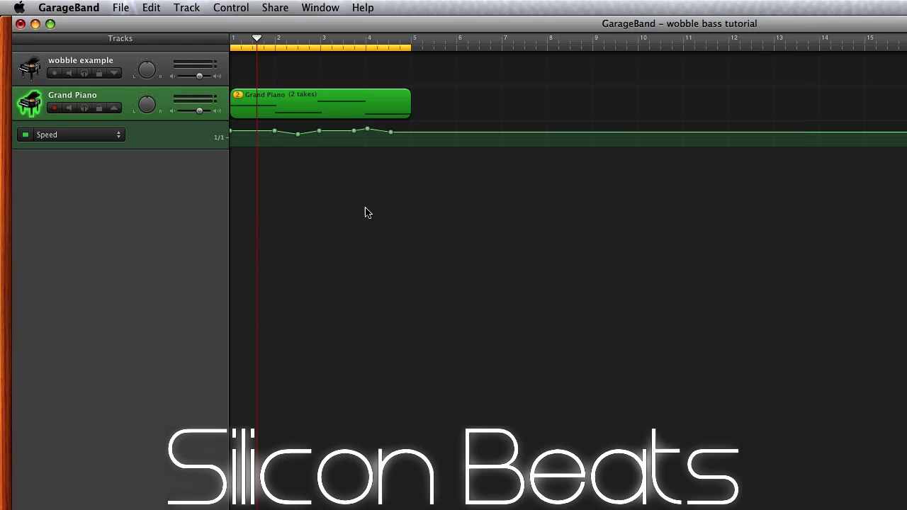